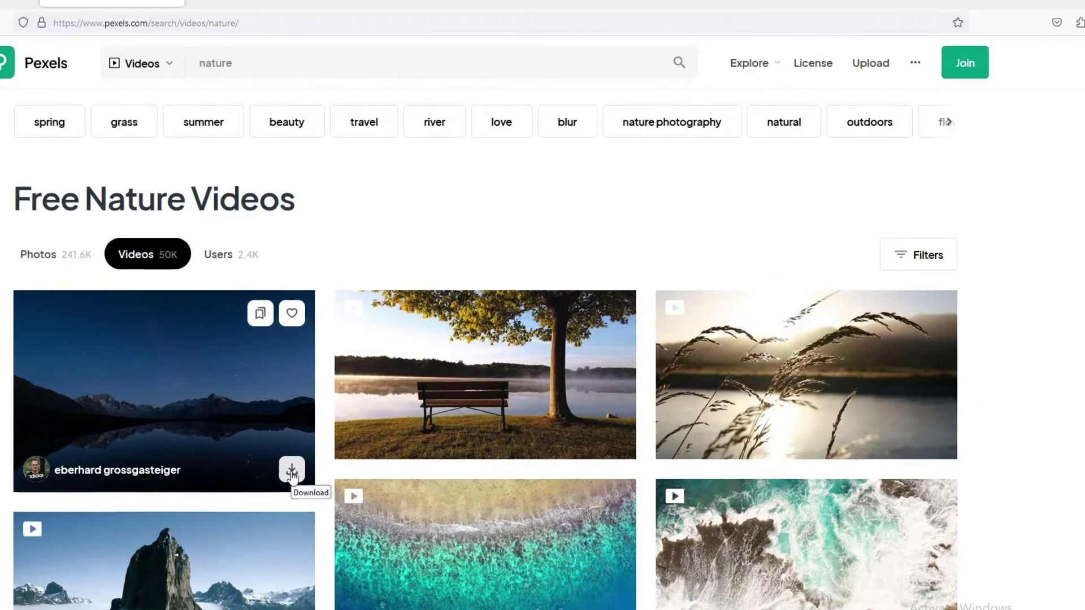
Download the mountain-lake nature clip in 1080p as pexels_videos_4703 (1080p).mp4
left_click(344, 442)
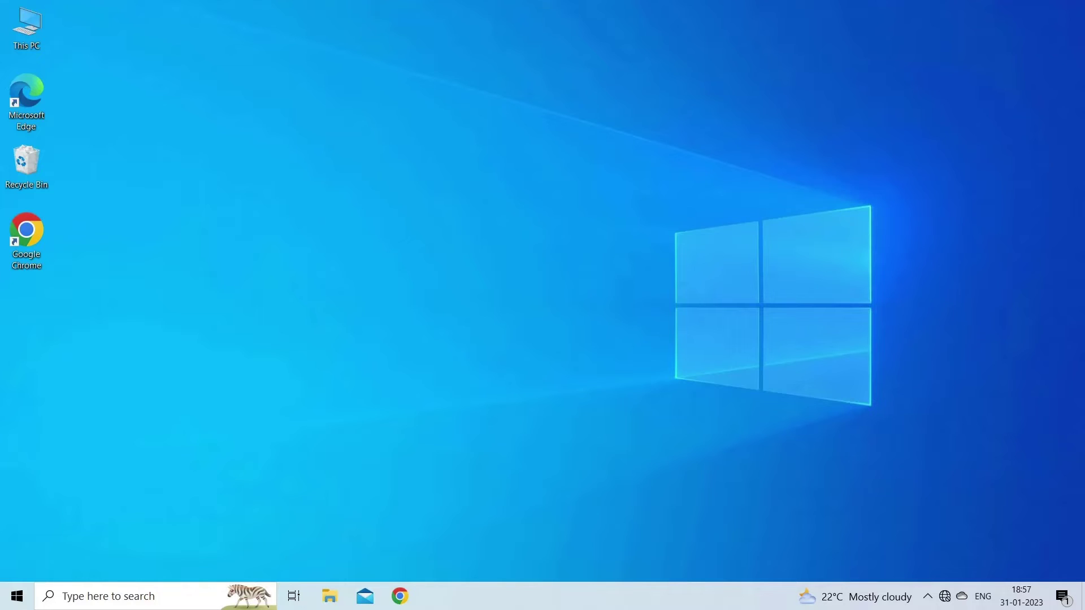
Restart the computer through Start > Power > Restart
key("super")
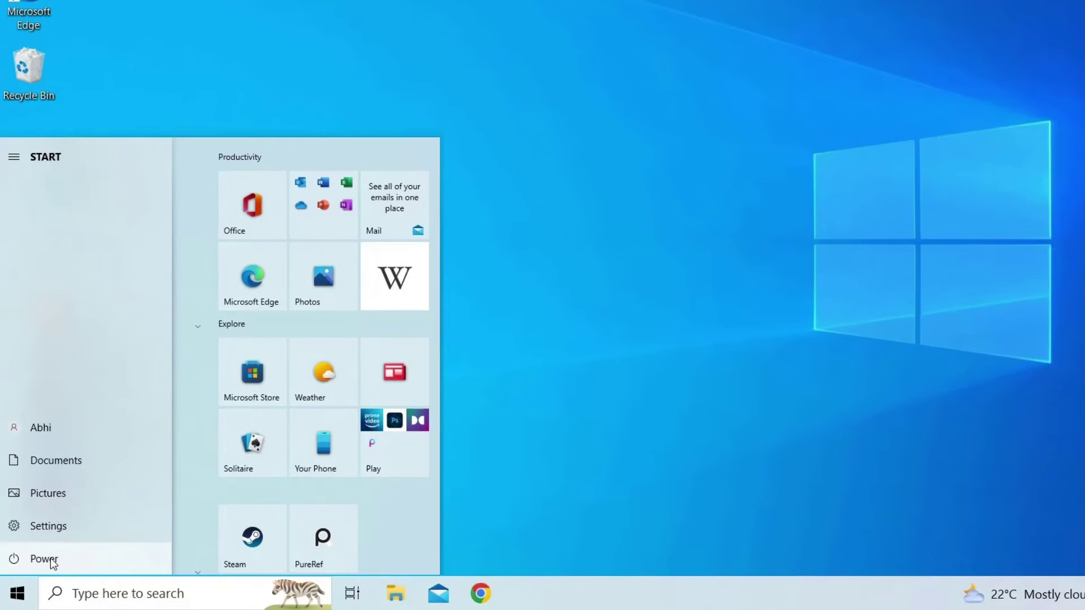
left_click(50, 557)
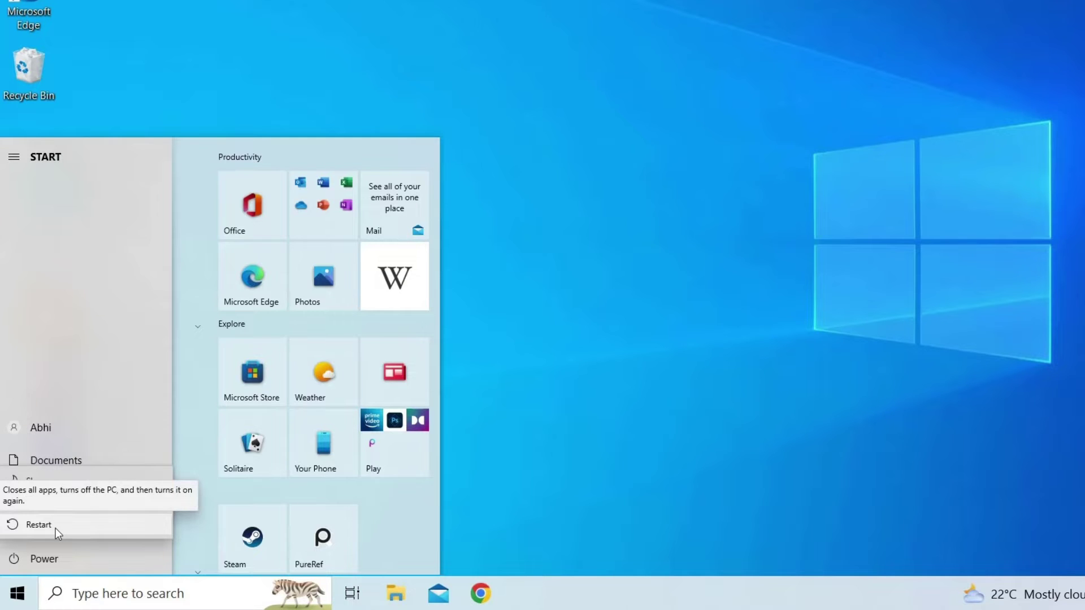
left_click(58, 531)
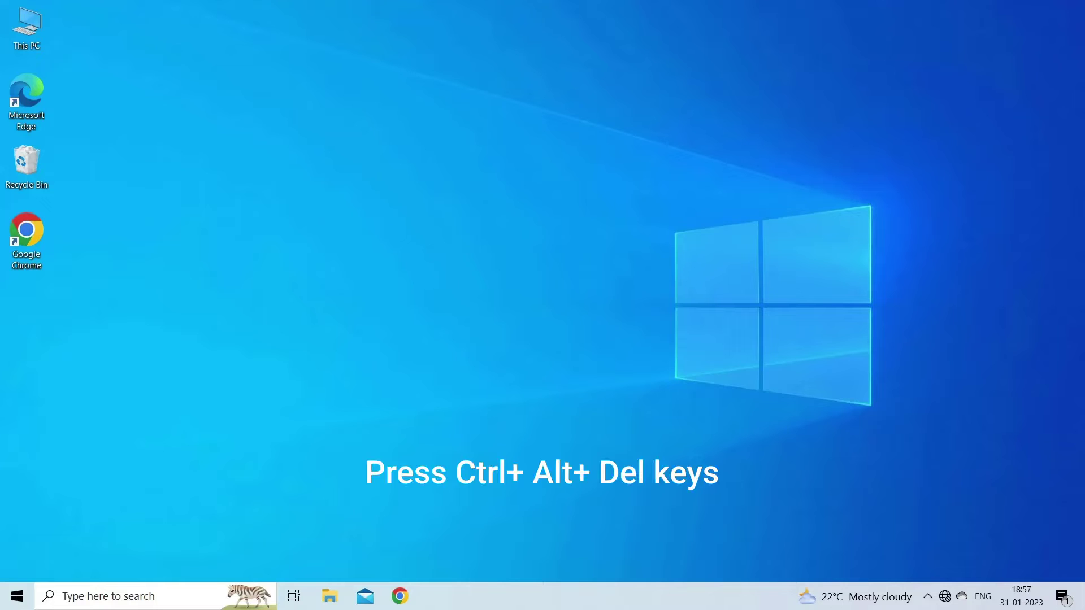
End the VLC media player (32 bit) task in Task Manager
key("ctrl+alt+Delete")
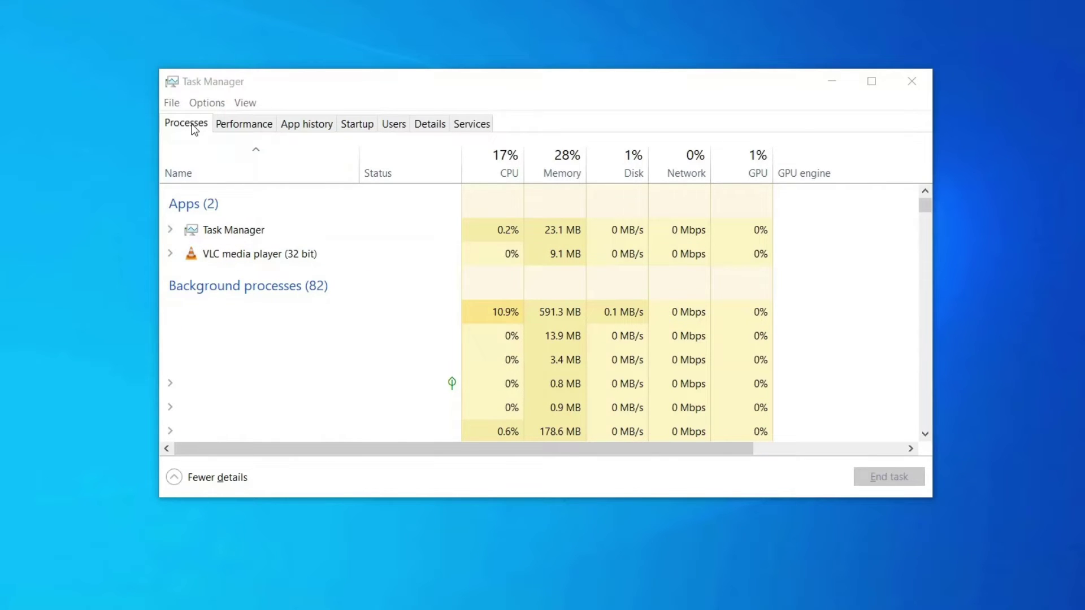
right_click(410, 254)
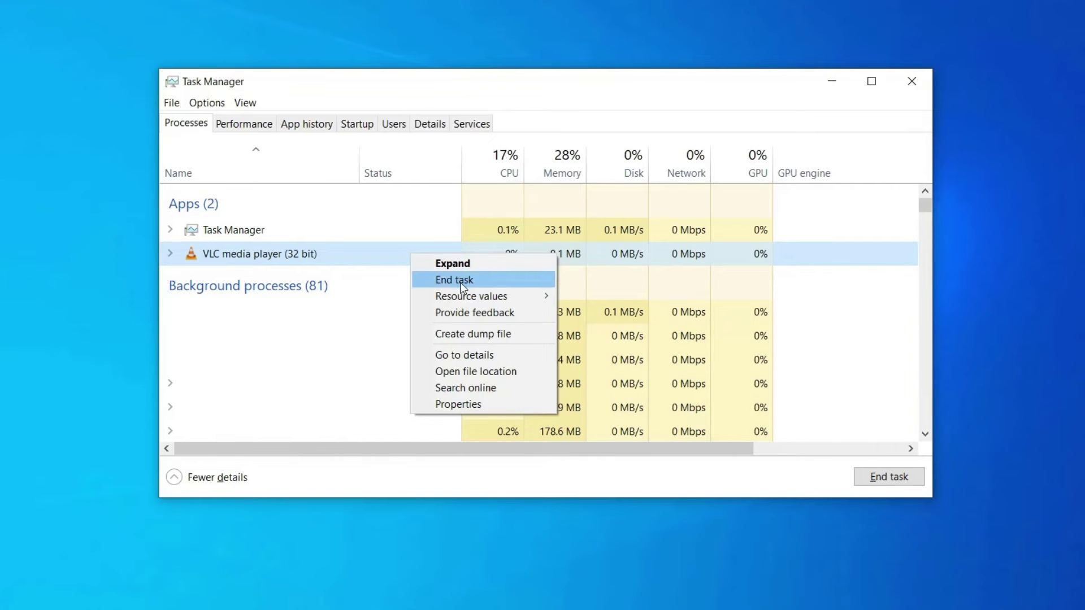
left_click(460, 282)
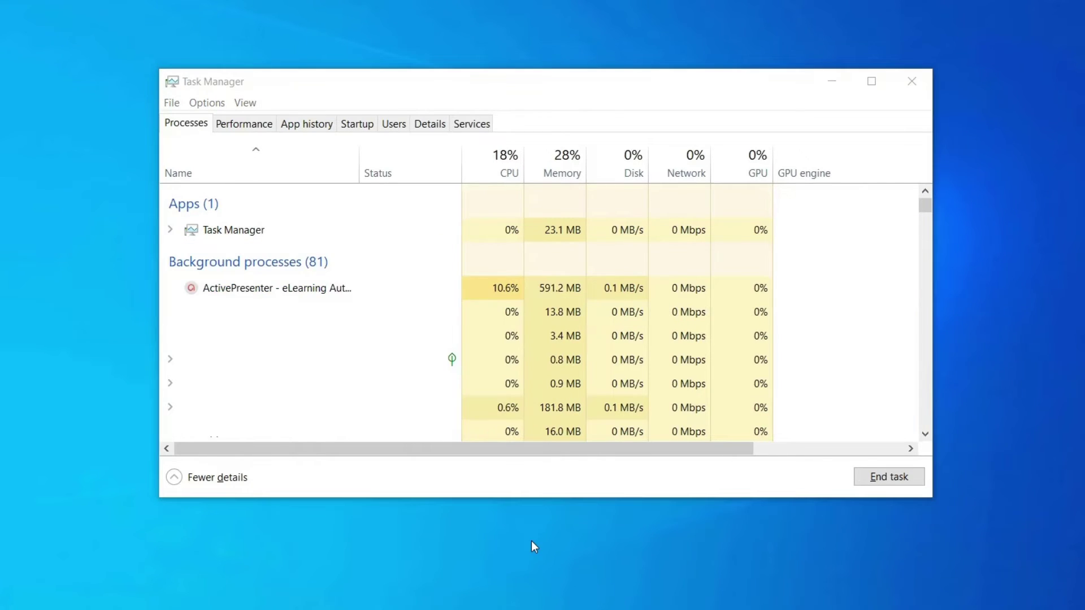
left_click(911, 80)
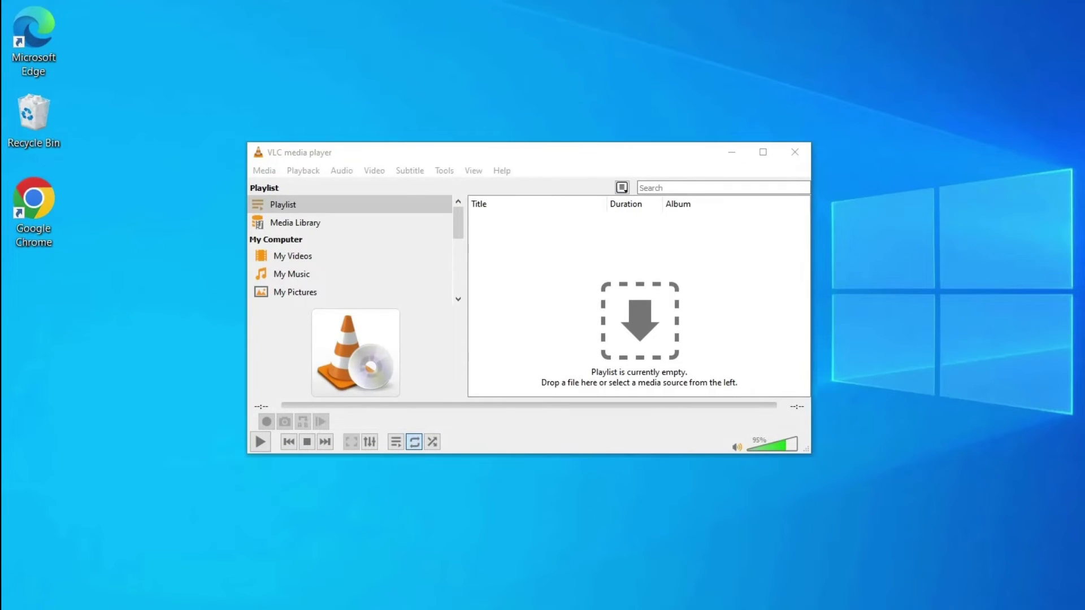
In Media > Convert / Save, add video.mov from the video new folder as the source
left_click(264, 172)
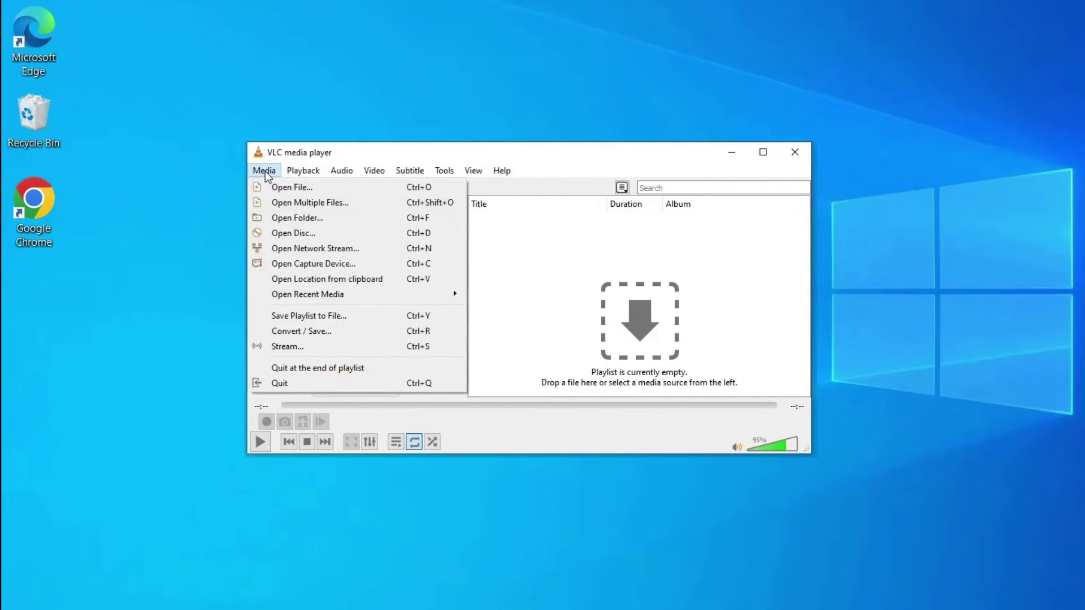
left_click(325, 331)
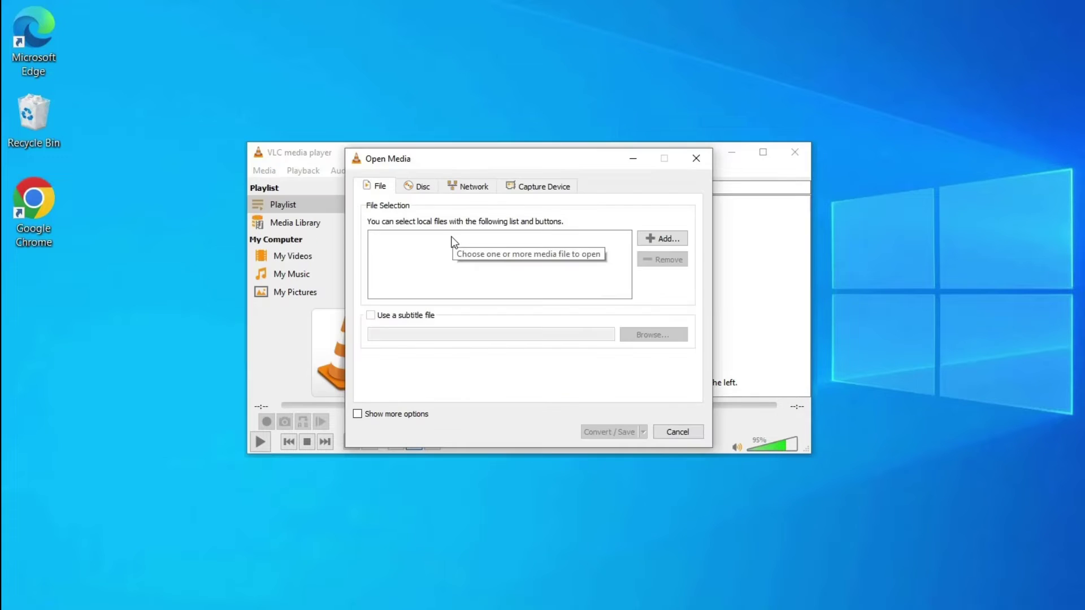
left_click(660, 238)
left_click(452, 110)
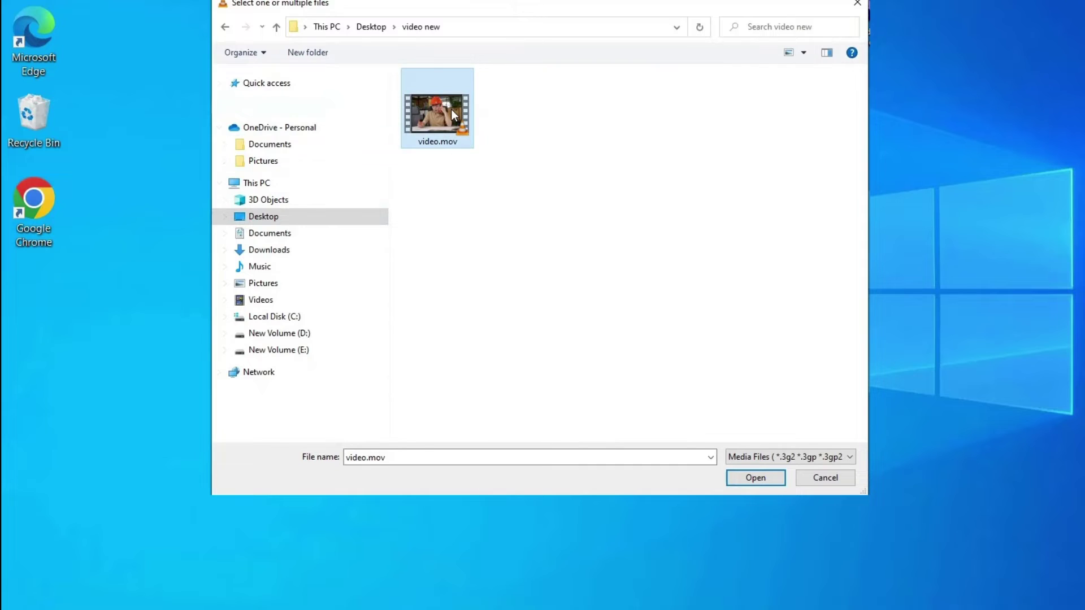
double_click(451, 110)
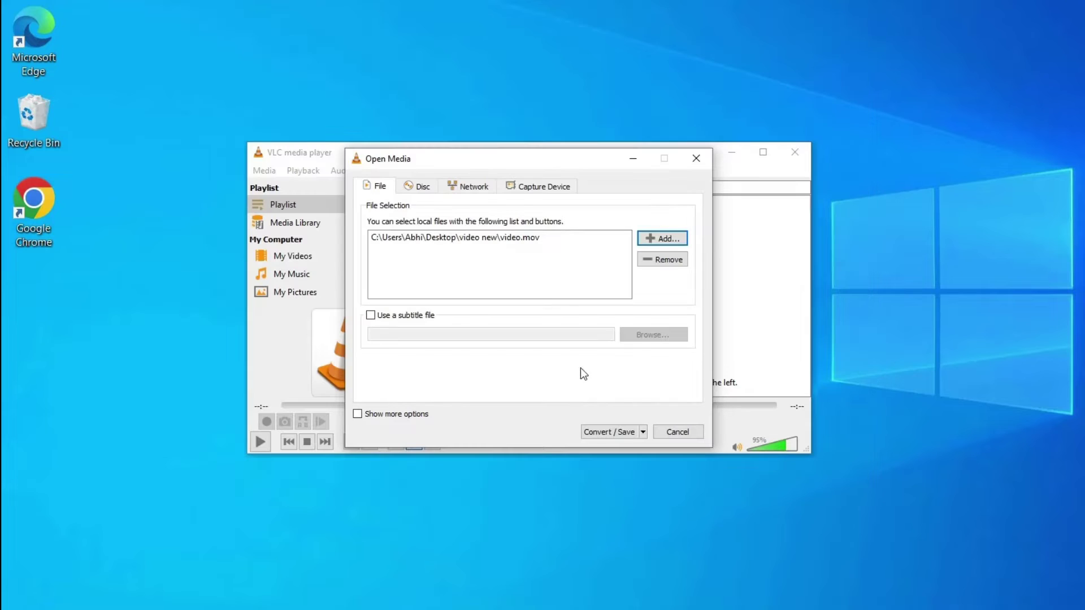
Save the conversion as an MP4 file in the same folder
left_click(621, 431)
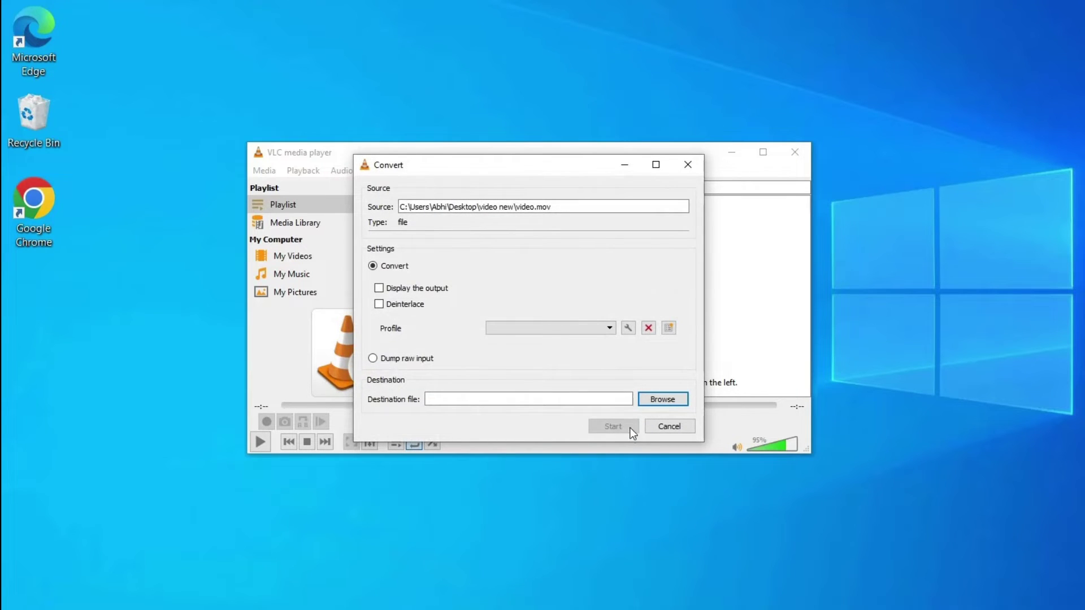
left_click(661, 399)
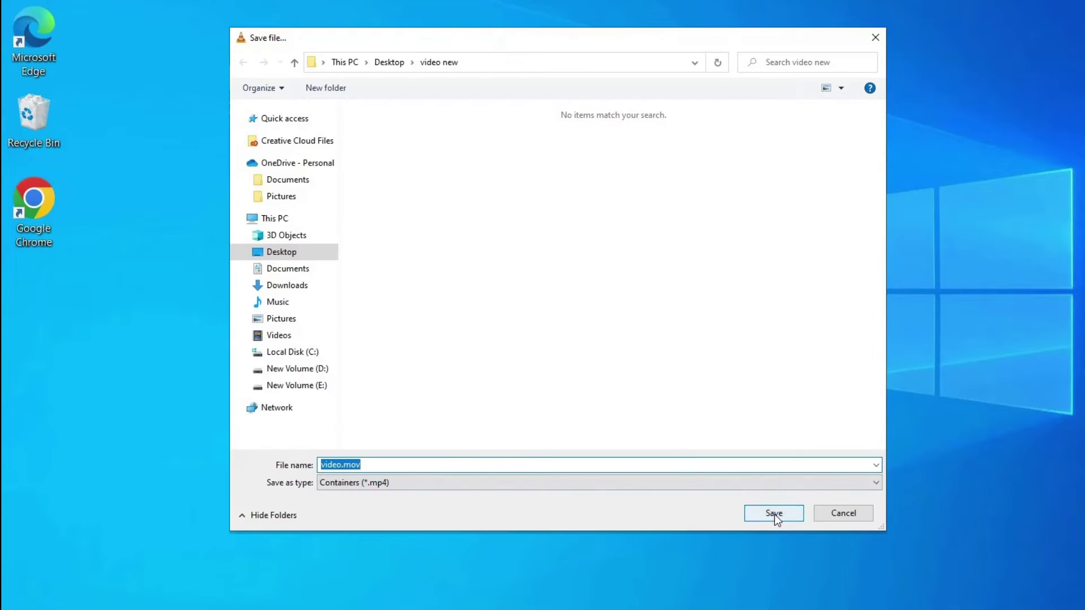
left_click(773, 514)
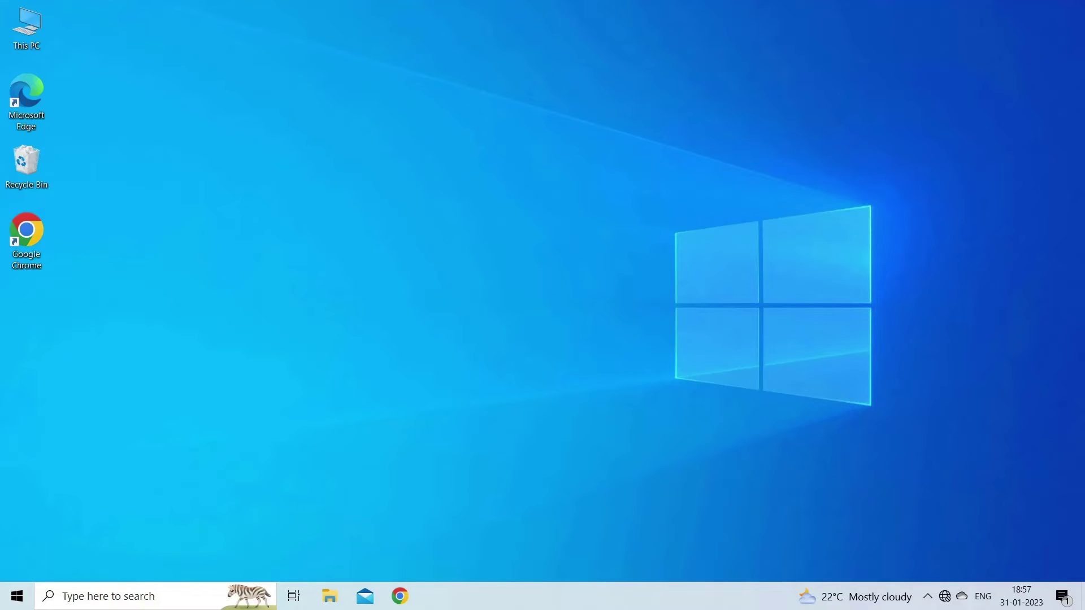
Go to VLC's settings folder by running %appdata%\vlc
key("super+r")
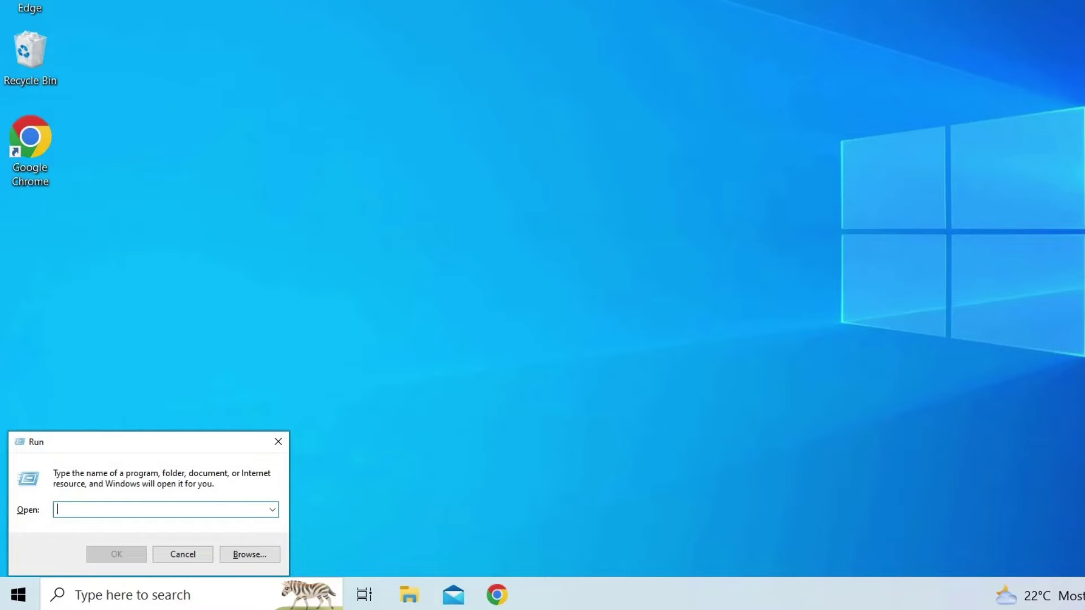
type("%appdata")
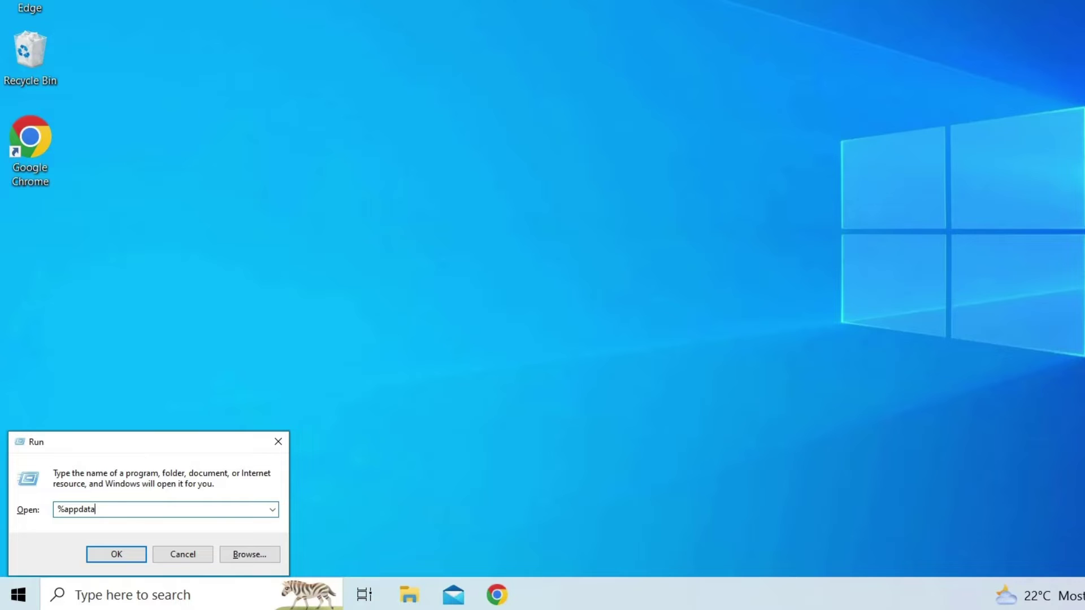
type("%\\vlc")
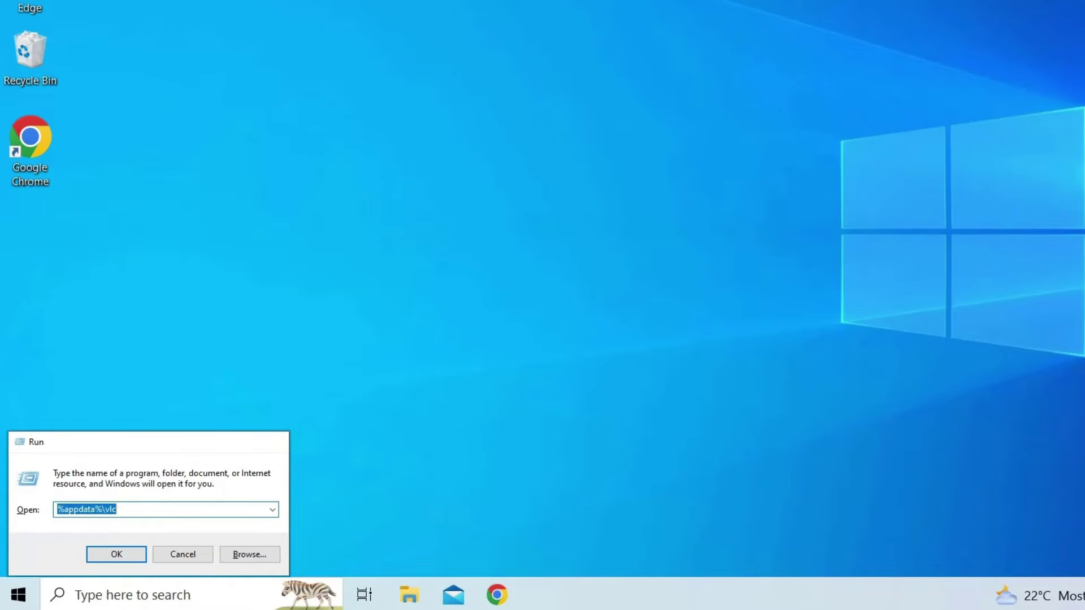
key("Return")
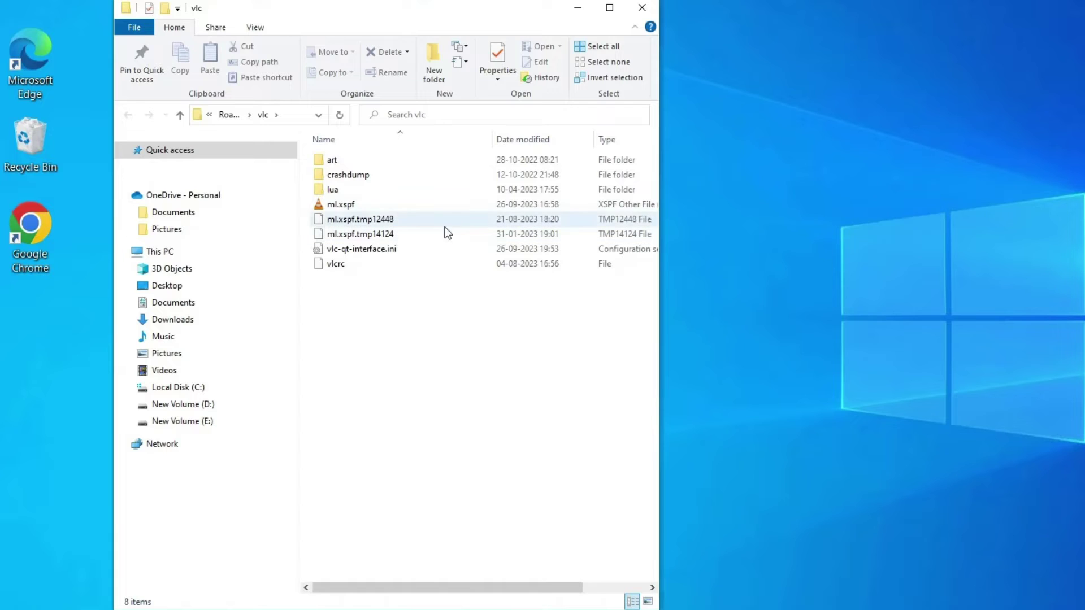
Delete the art, crashdump and lua folders there
left_click(372, 169)
left_click(364, 183, "shift")
left_click(360, 160, "shift")
left_click(398, 184, "ctrl")
right_click(401, 179)
left_click(457, 444)
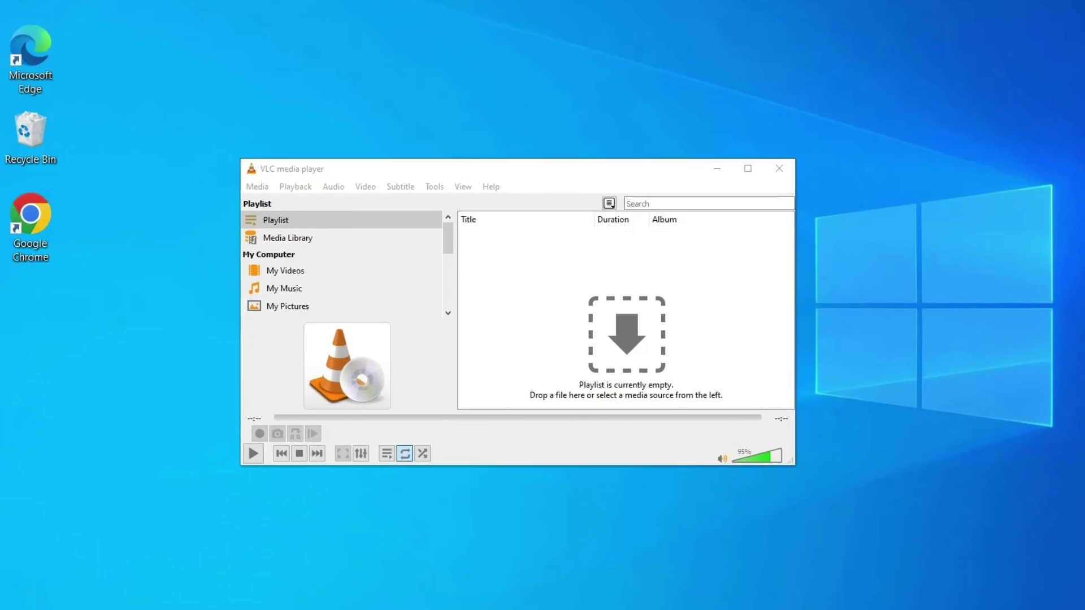
Reset VLC's preferences to defaults in Tools > Preferences with Show settings: All
left_click(444, 186)
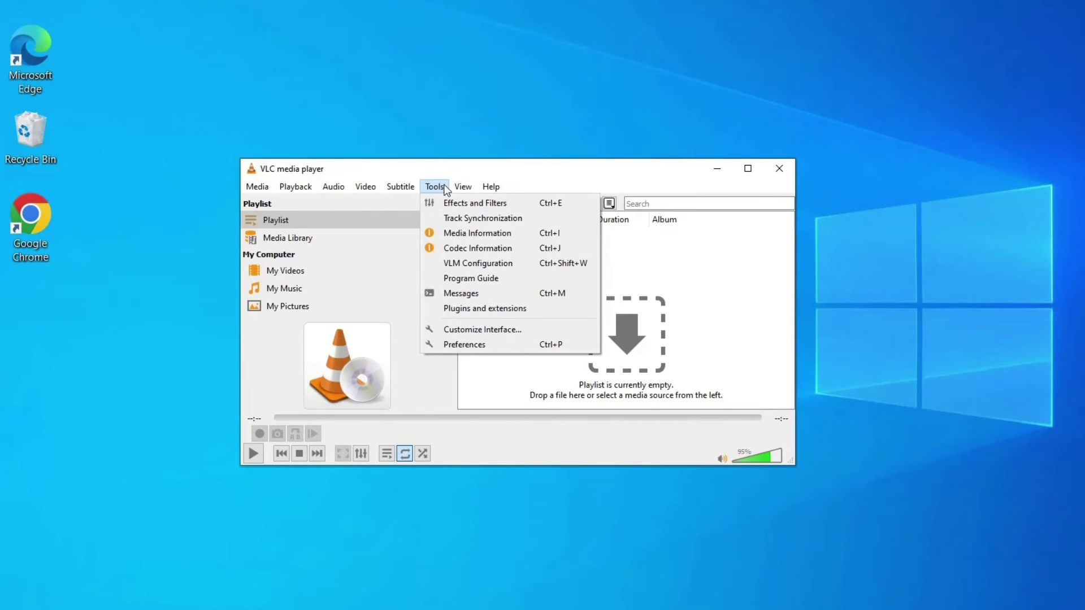
left_click(484, 344)
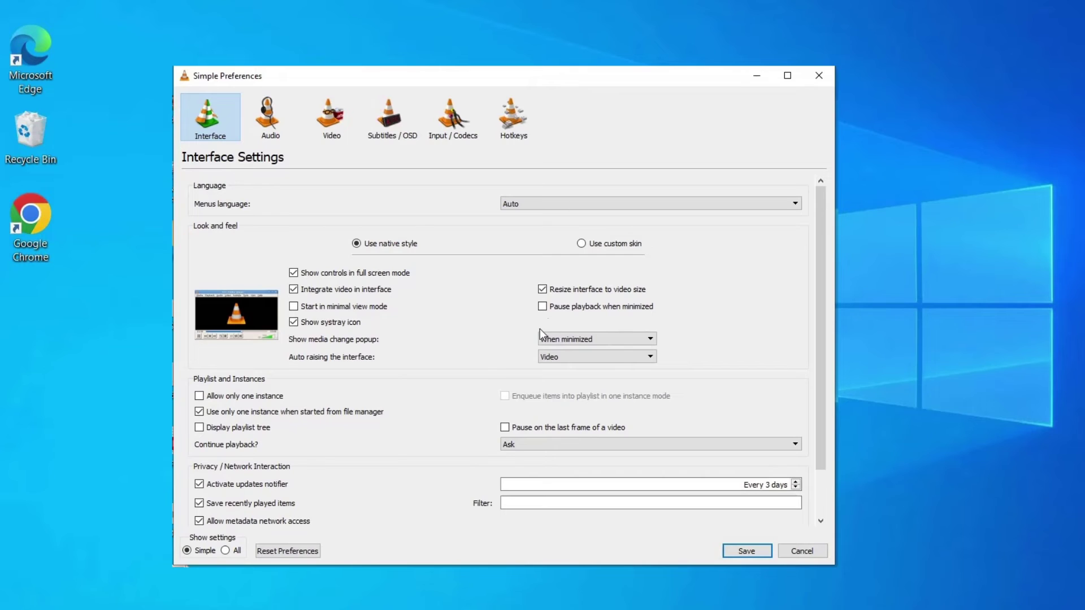
left_click(227, 550)
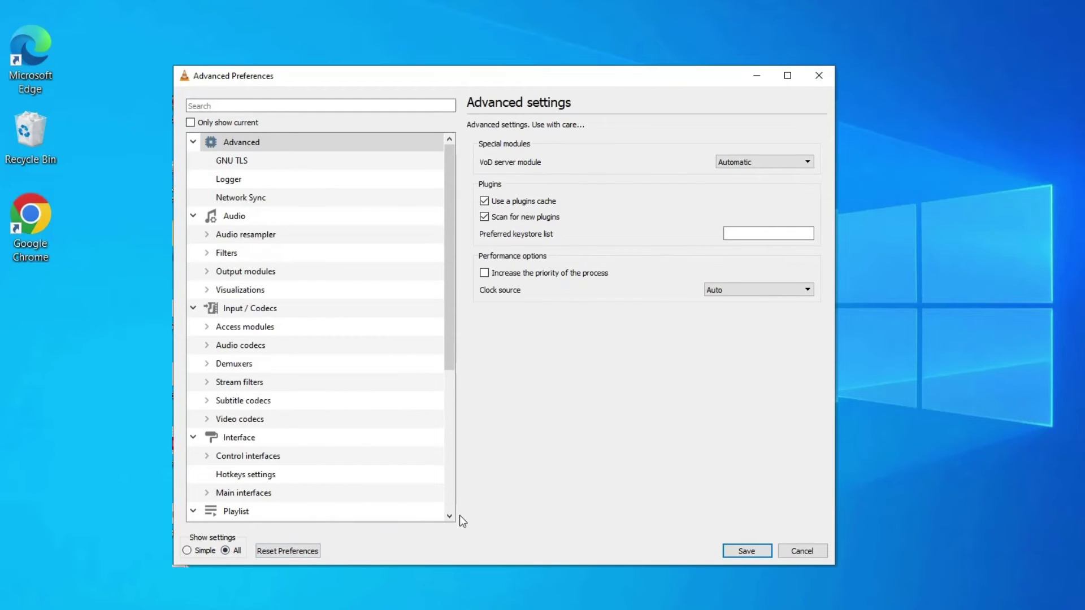
left_click(304, 554)
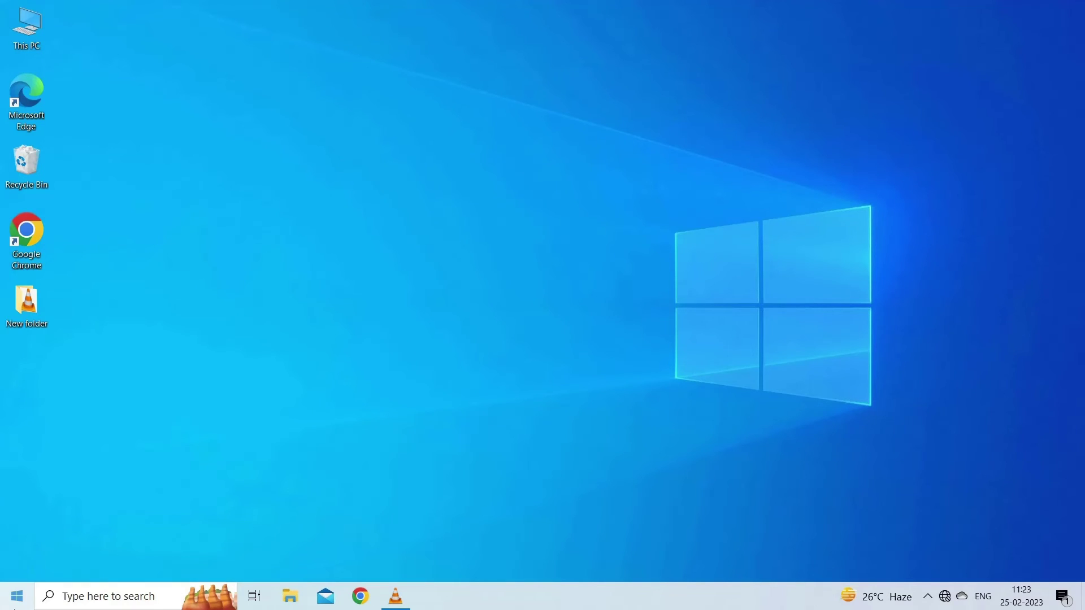
Restore VLC from the taskbar and run Help > Check for Updates
left_click(395, 596)
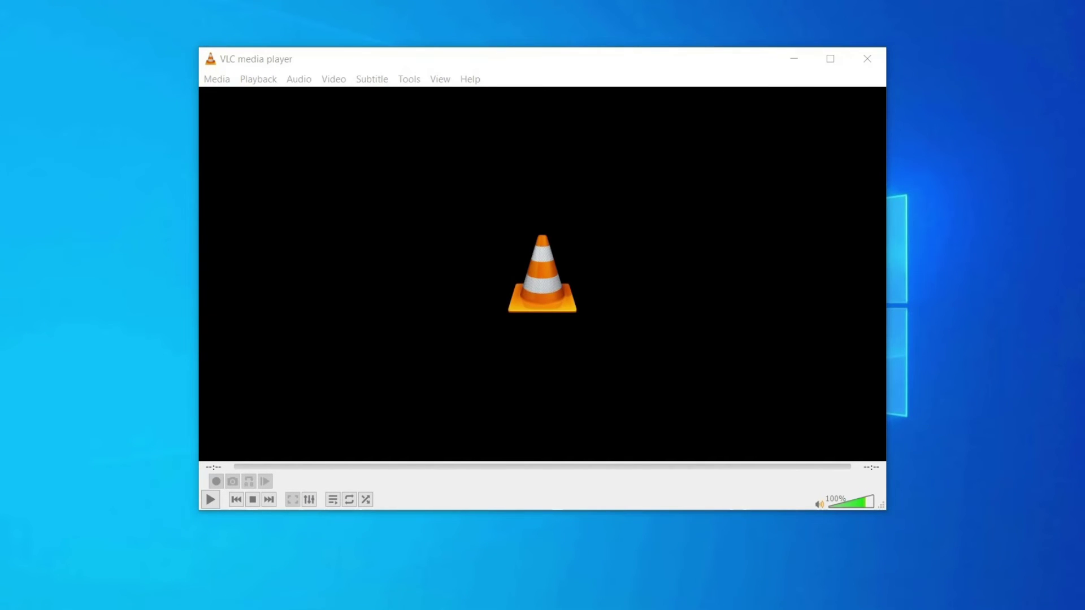
left_click(474, 79)
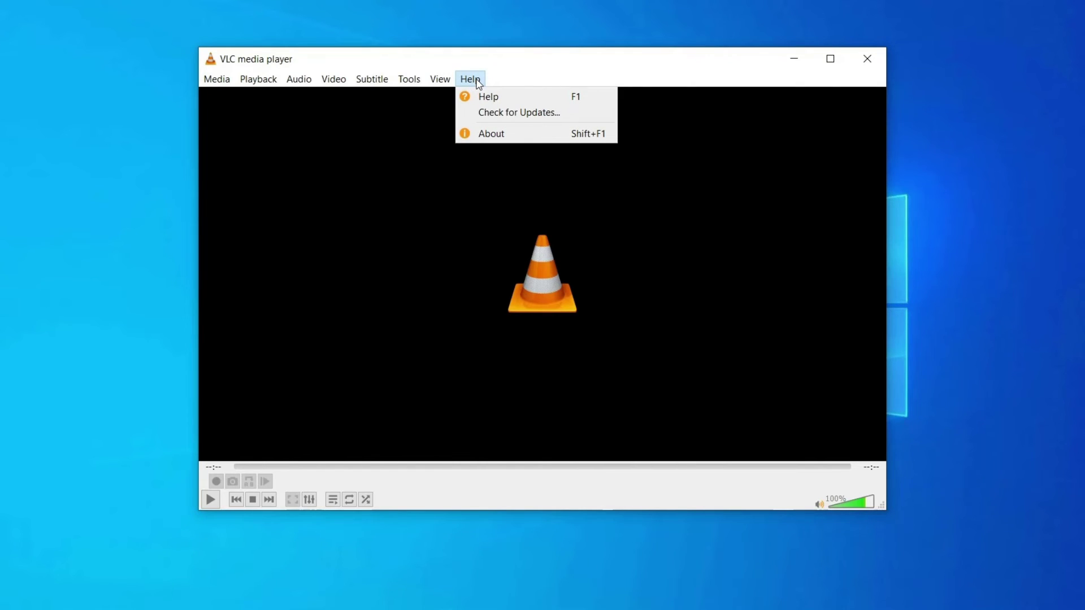
left_click(493, 113)
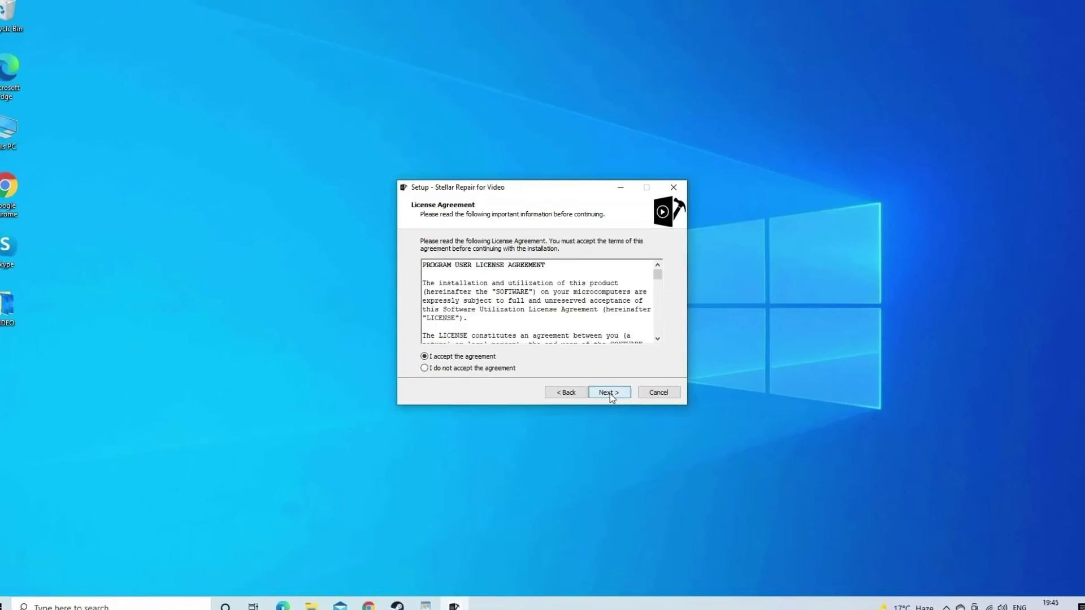
Accept the Stellar Repair for Video licence and install it with default options
left_click(609, 393)
left_click(619, 406)
left_click(619, 407)
left_click(619, 406)
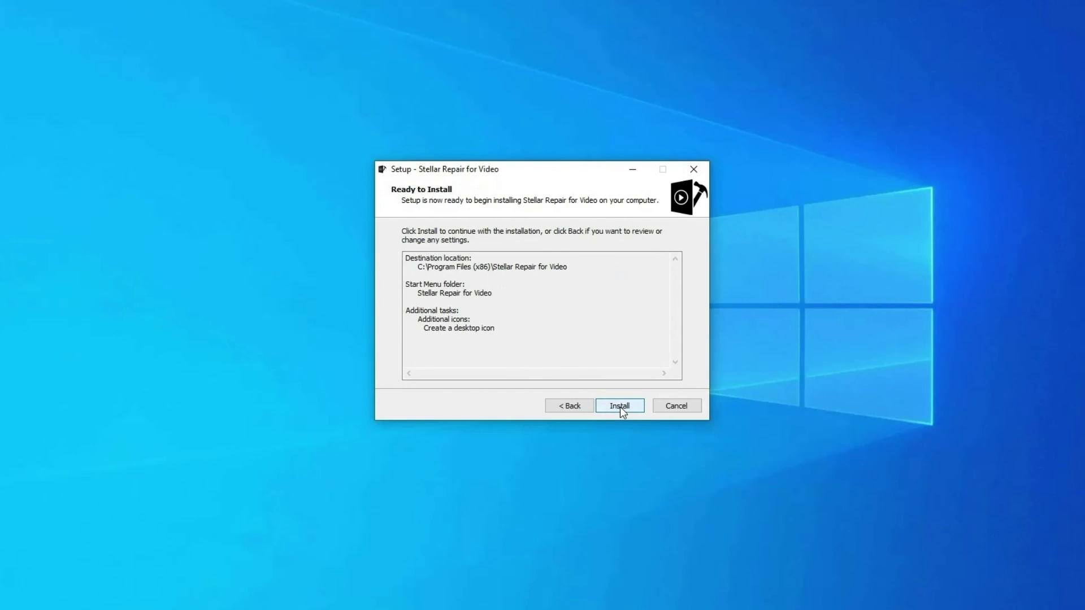
left_click(619, 407)
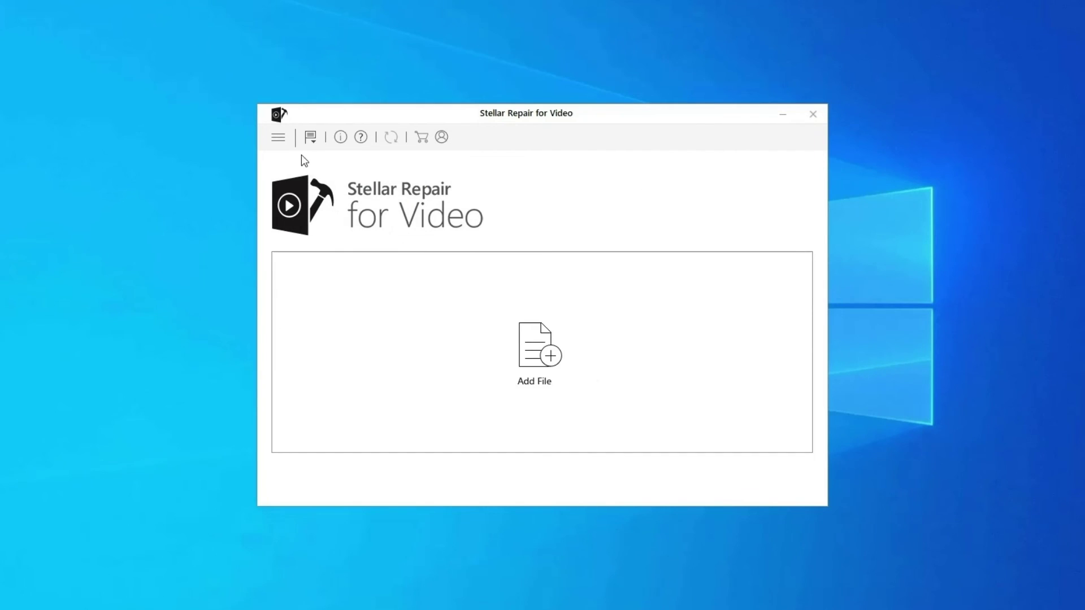
Add WINDOW.AVI.mp4 from Desktop > VIDEO, repair it, and dismiss the completion message
left_click(548, 357)
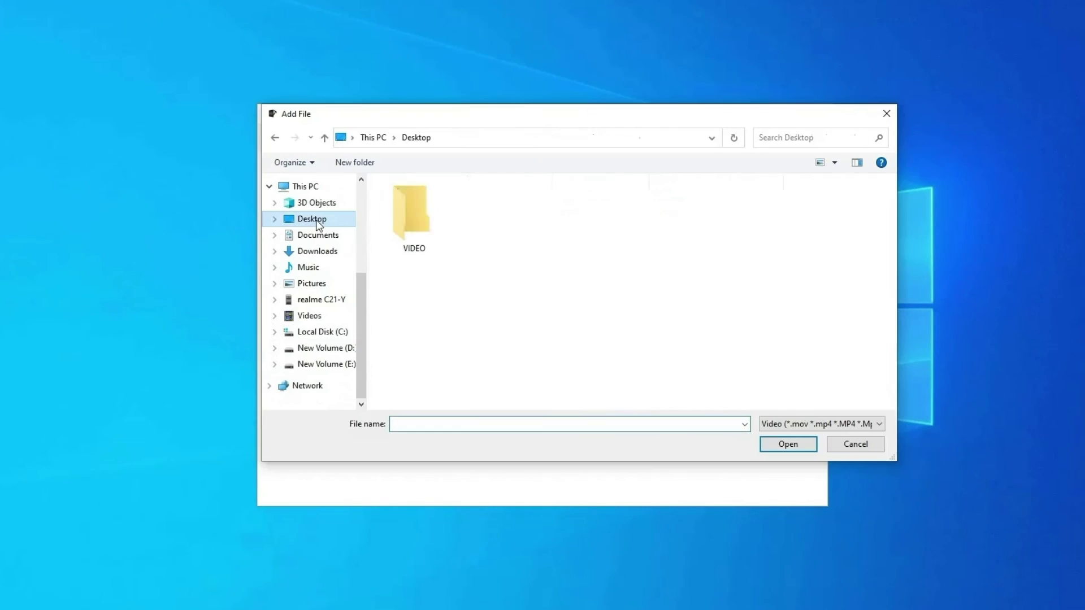
double_click(439, 232)
double_click(412, 225)
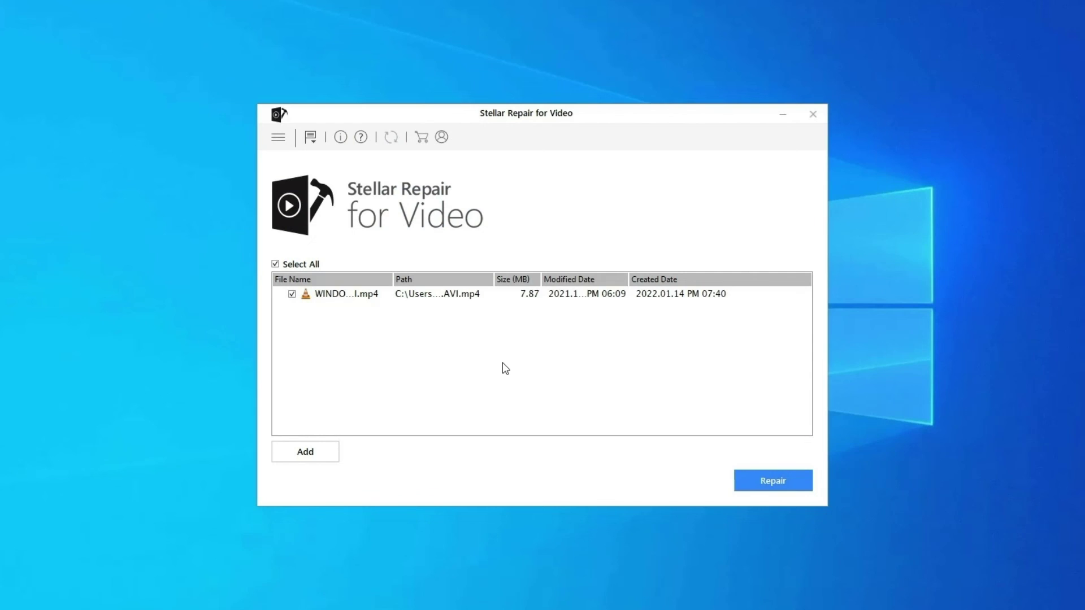
left_click(779, 480)
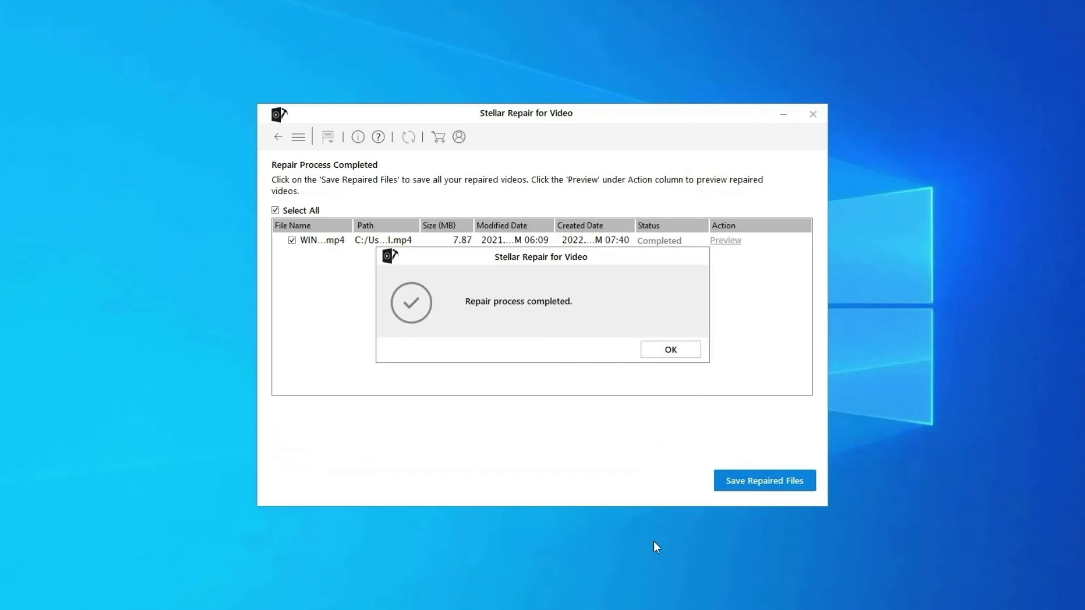
key("Return")
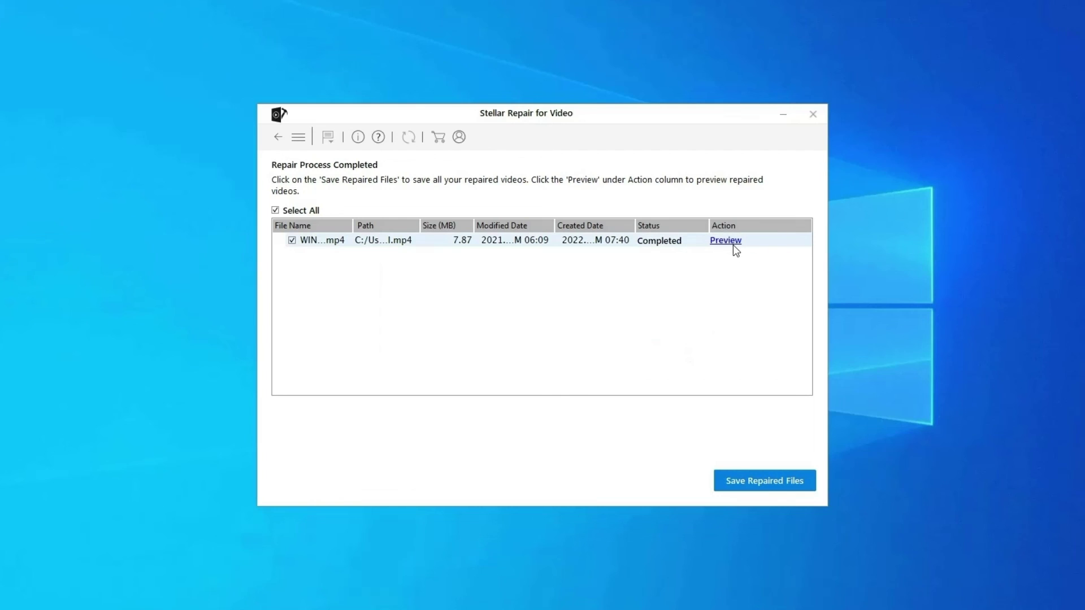